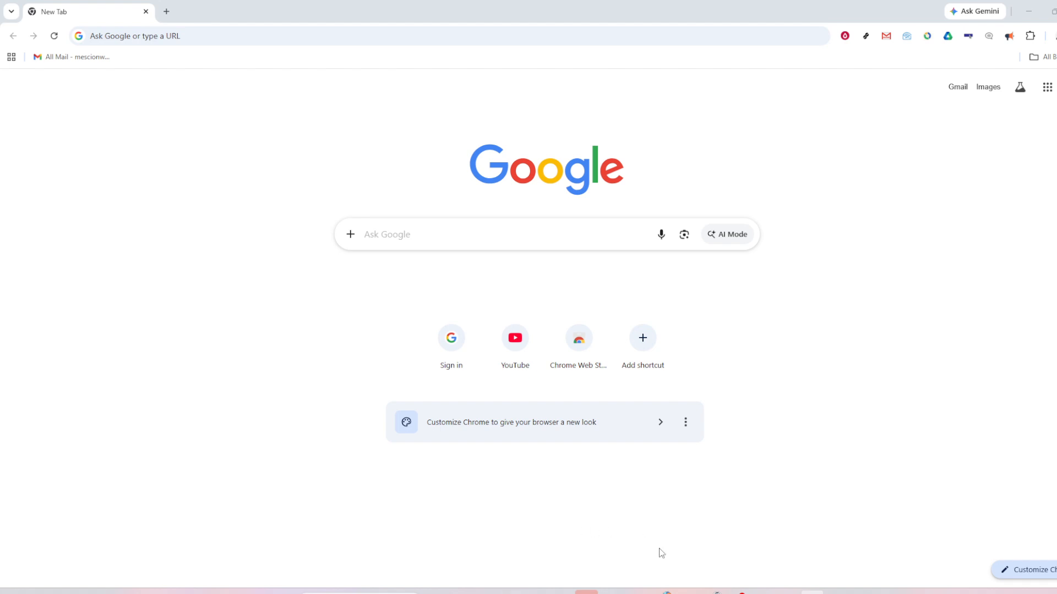
Switch to the DSample workbook in Excel and autofit the widths of columns A through C.
{"action": "left_click", "coordinate": [612, 592]}
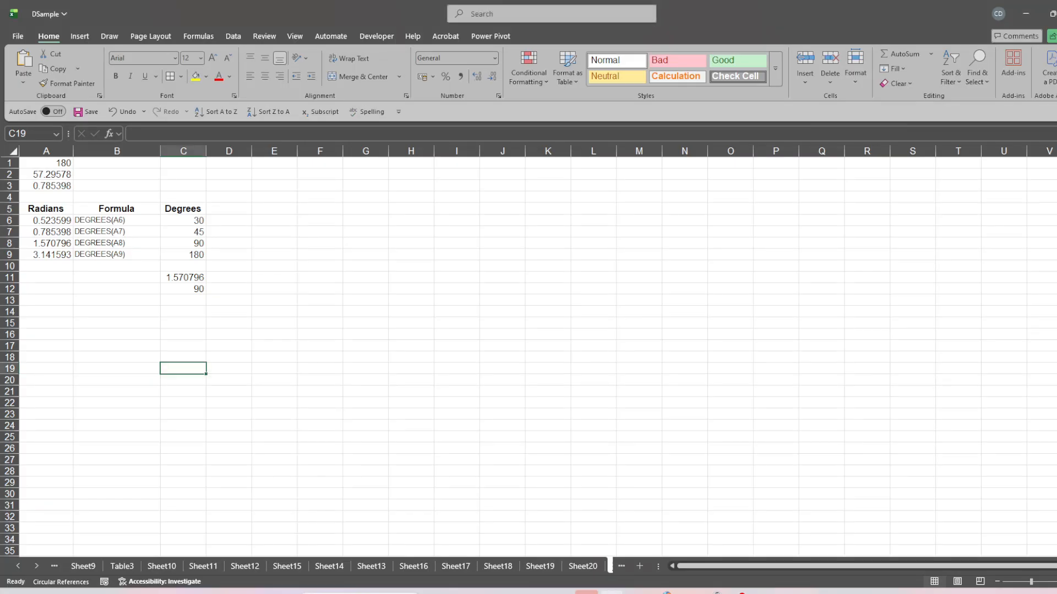
{"action": "left_click", "coordinate": [99, 278]}
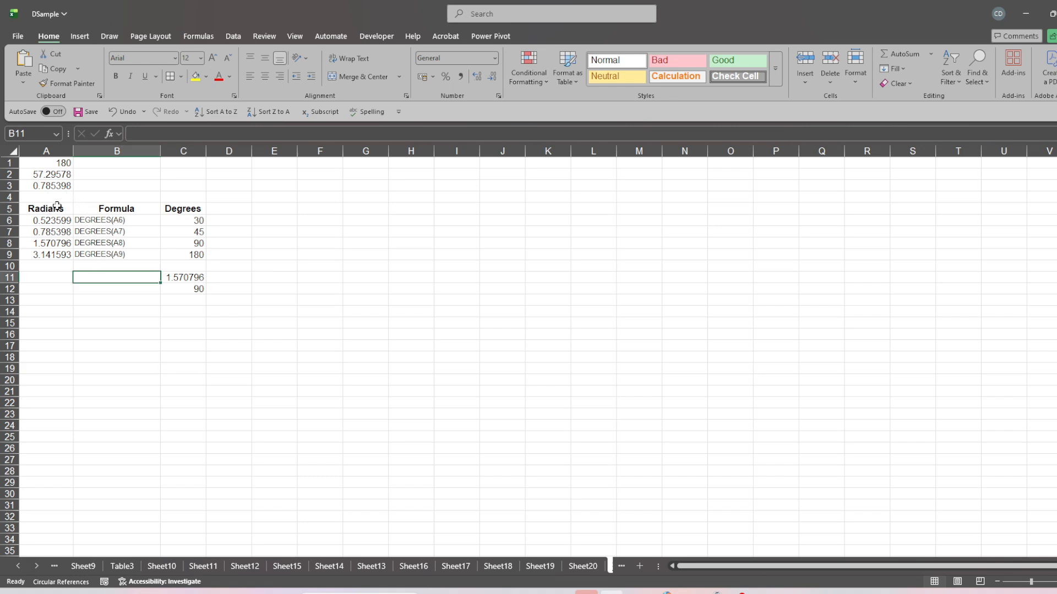
{"action": "left_click_drag", "start_coordinate": [40, 151], "coordinate": [226, 158]}
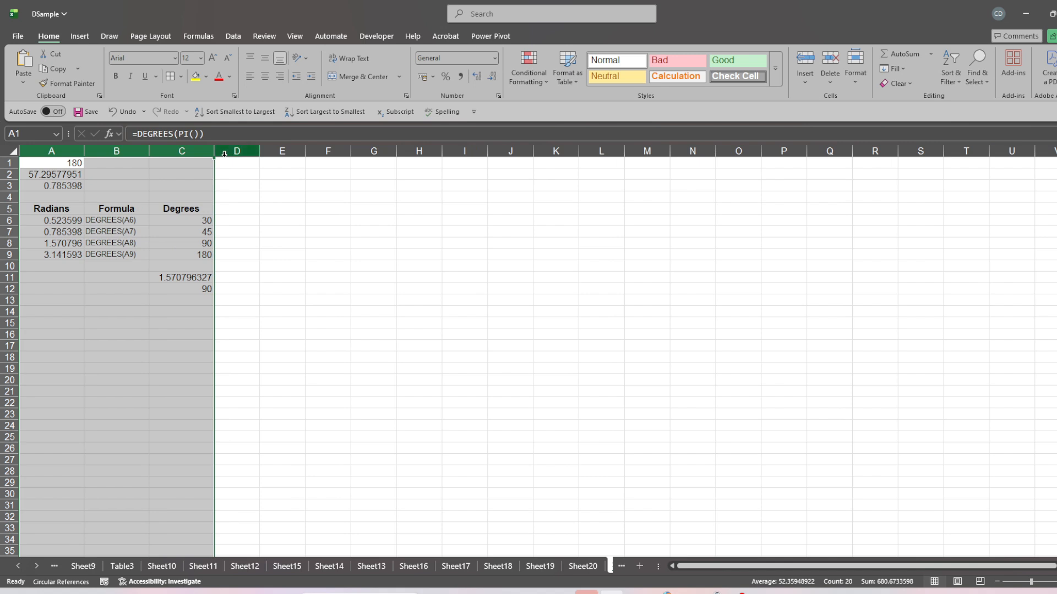
{"action": "left_click", "coordinate": [119, 277]}
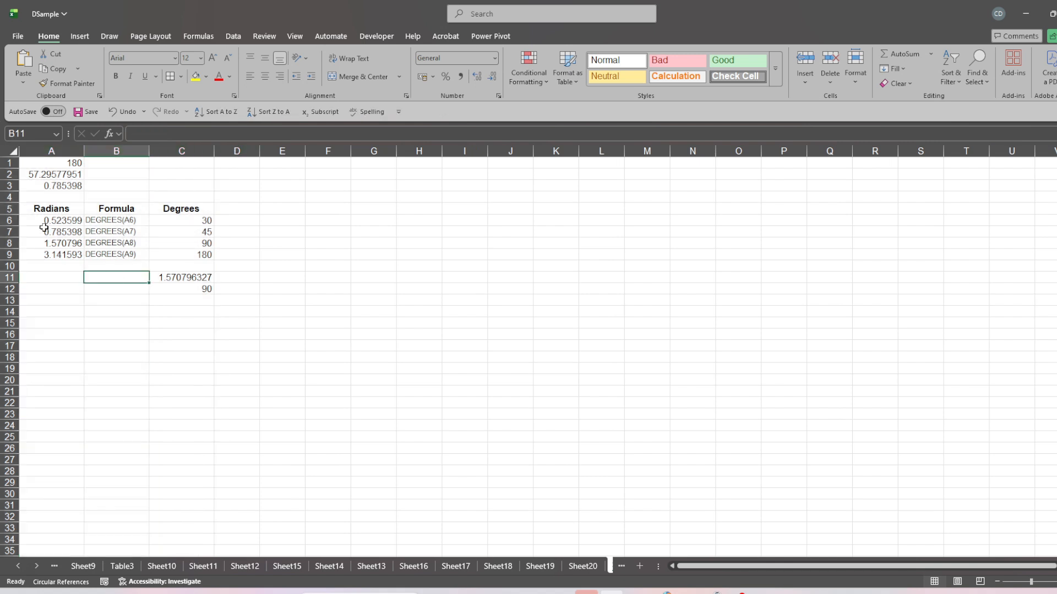
Centre the contents of the Radians, Formula and Degrees table in A5:C9 horizontally and apply all borders to it.
{"action": "left_click_drag", "start_coordinate": [37, 214], "coordinate": [168, 250]}
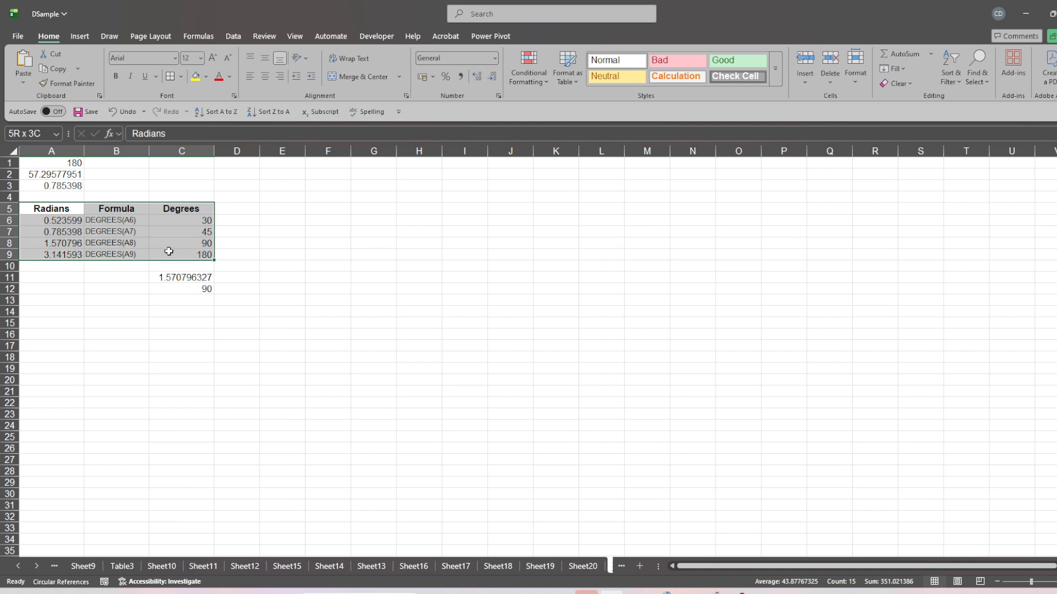
{"action": "left_click", "coordinate": [266, 78]}
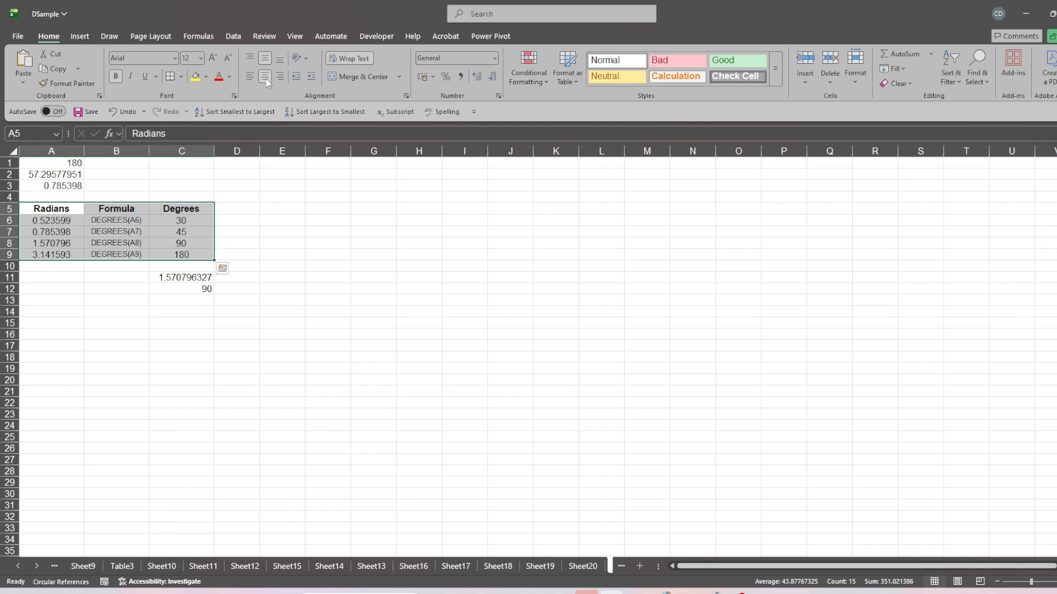
{"action": "left_click", "coordinate": [170, 80]}
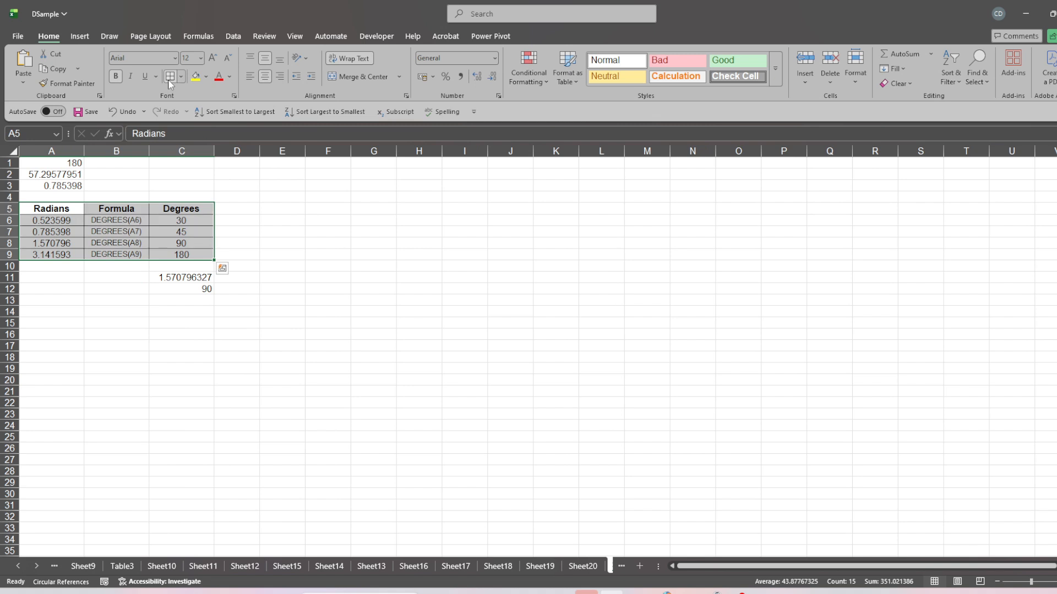
{"action": "left_click", "coordinate": [146, 334]}
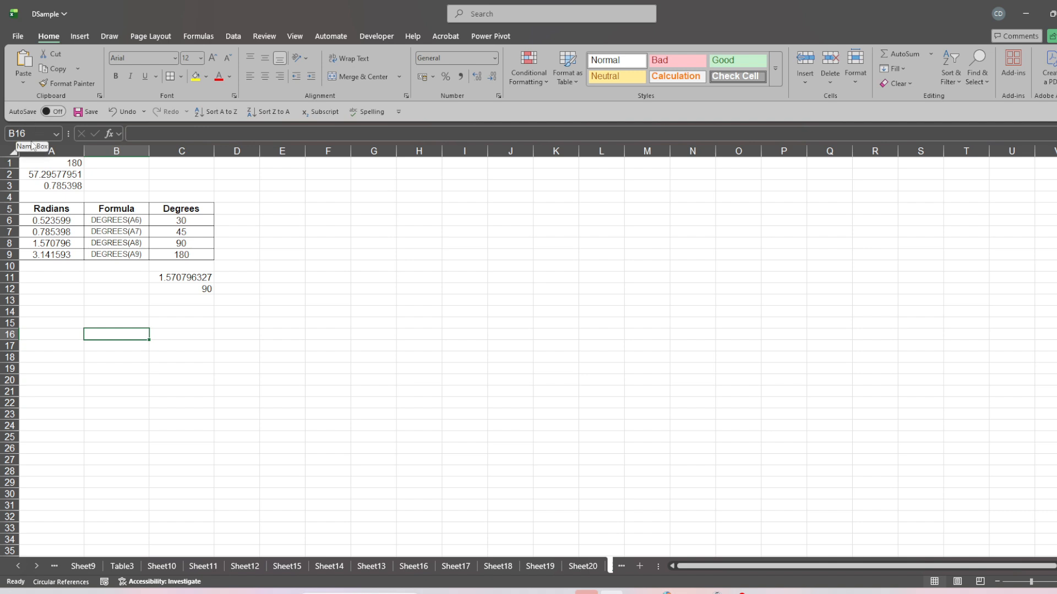
Examine the DEGREES formulas in cells A1 and A2, leaving both as they are.
{"action": "left_click", "coordinate": [56, 162]}
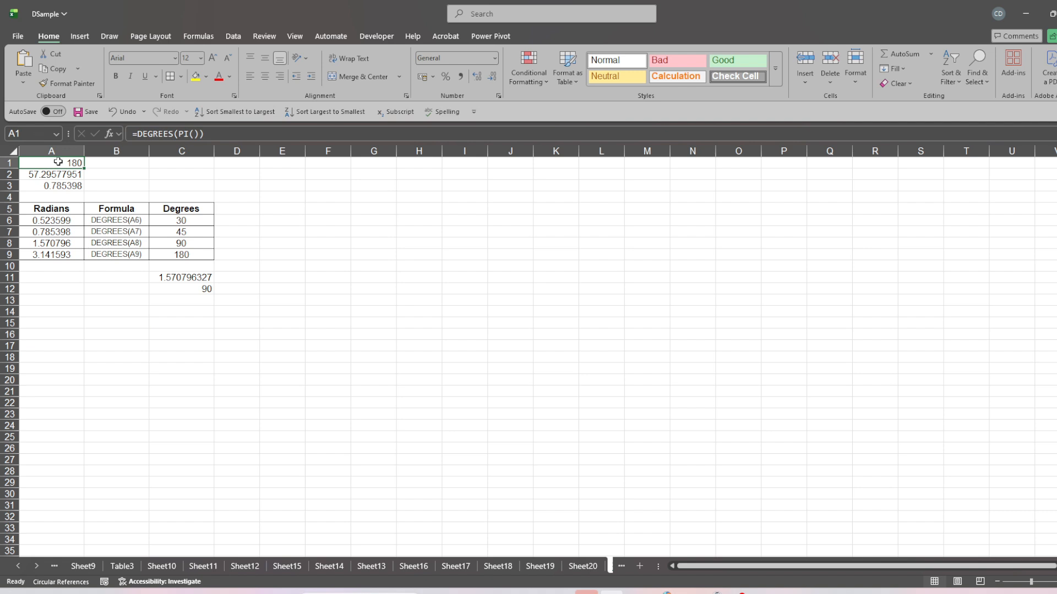
{"action": "left_click", "coordinate": [217, 134]}
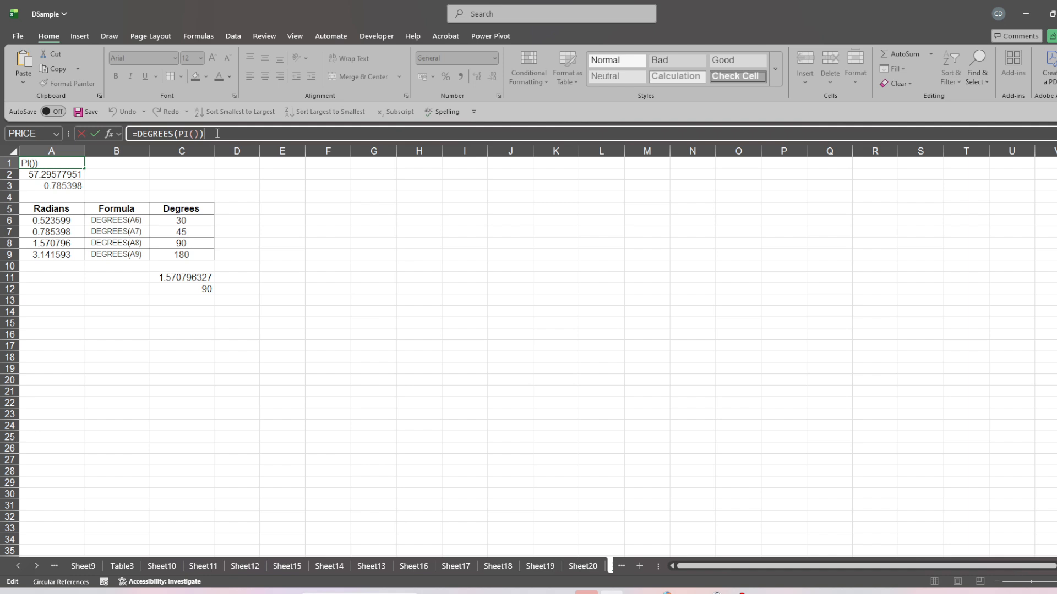
{"action": "key", "text": "Return"}
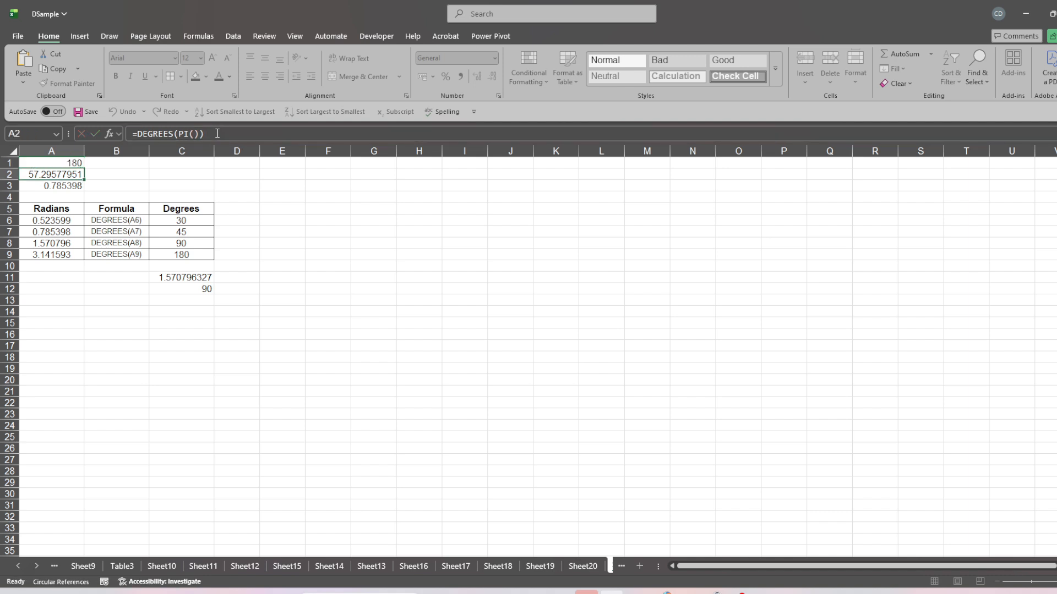
{"action": "left_click", "coordinate": [56, 162]}
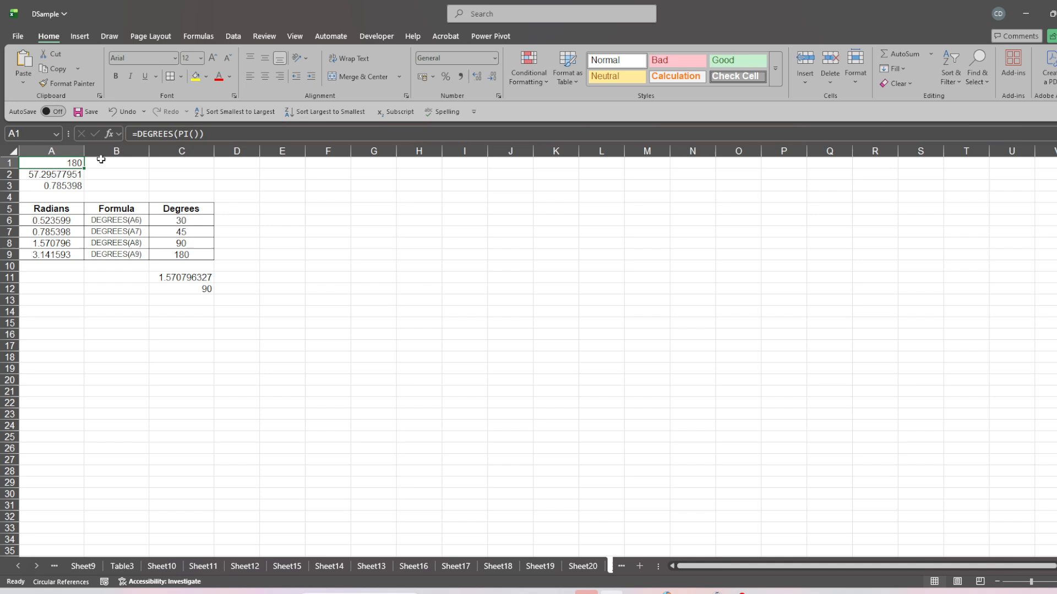
{"action": "left_click", "coordinate": [57, 177]}
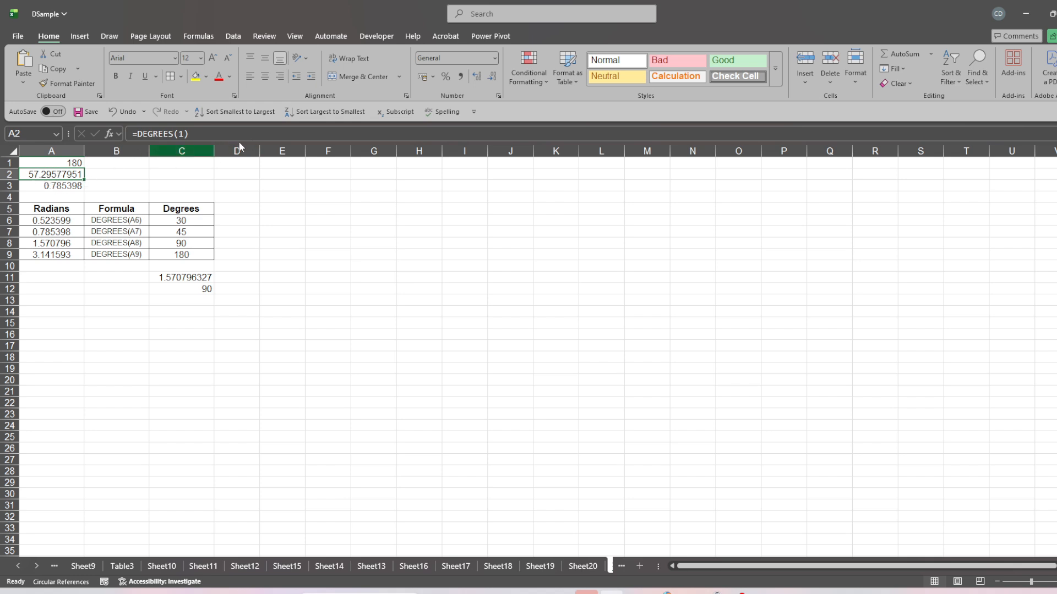
{"action": "left_click", "coordinate": [213, 138]}
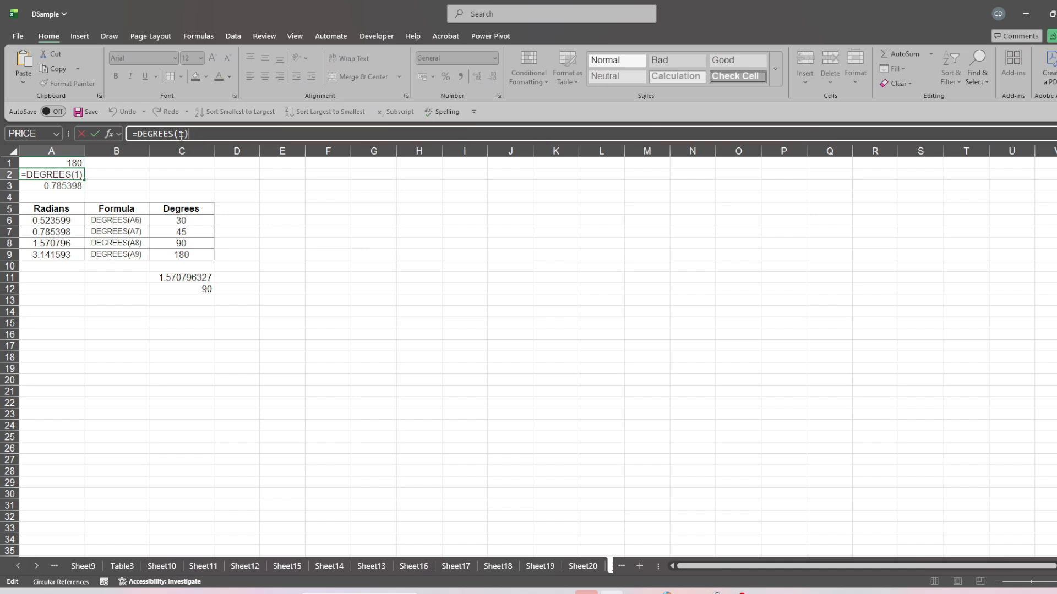
{"action": "key", "text": "Return"}
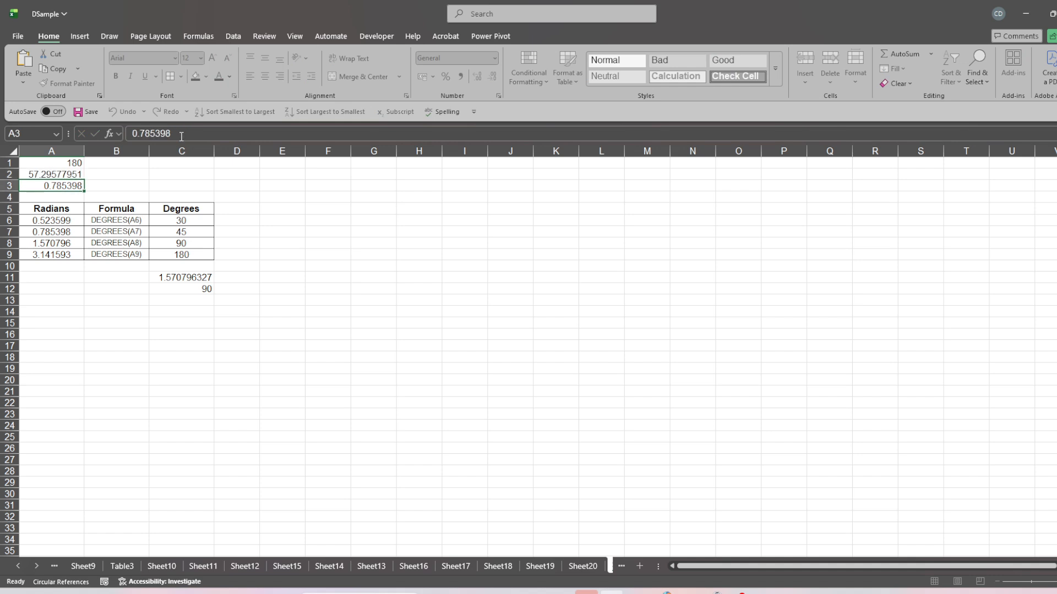
{"action": "left_click", "coordinate": [50, 172]}
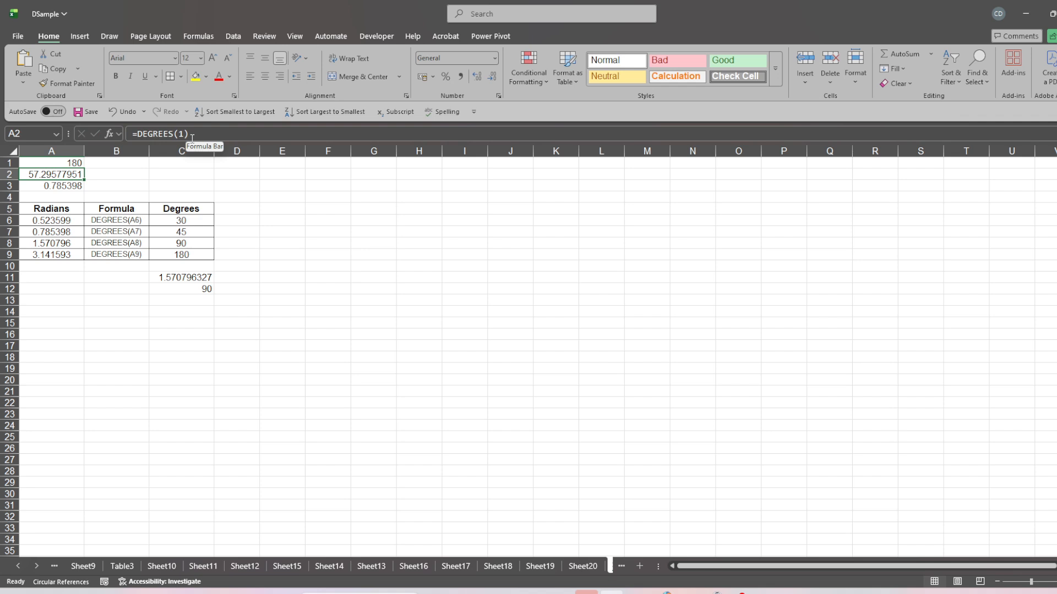
Enter the formula =DEGREES(A3) in cell B3 to convert the radian value in A3.
{"action": "left_click", "coordinate": [59, 185]}
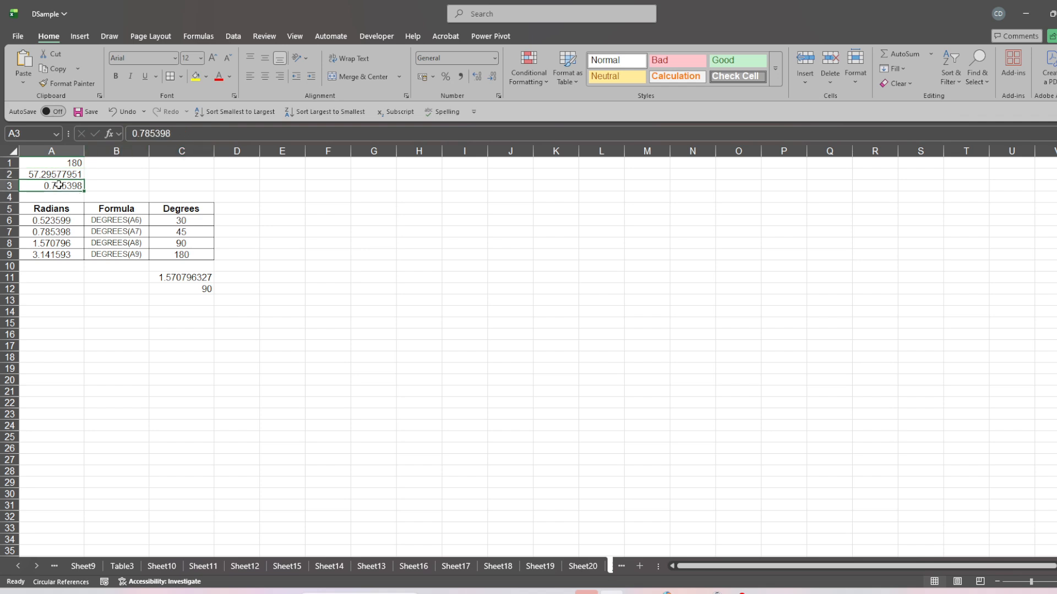
{"action": "left_click", "coordinate": [110, 190]}
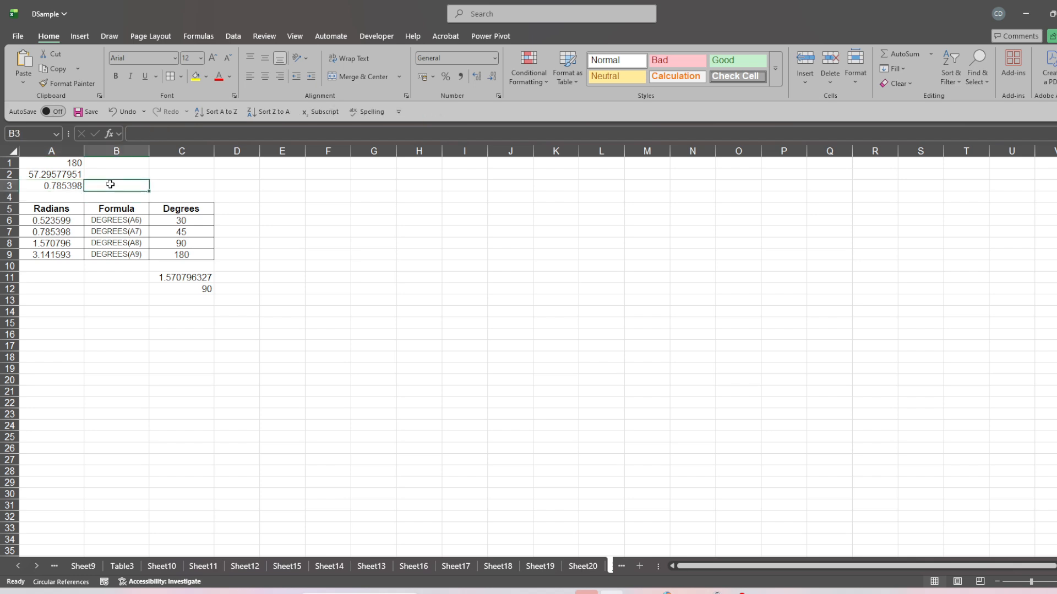
{"action": "type", "text": "="}
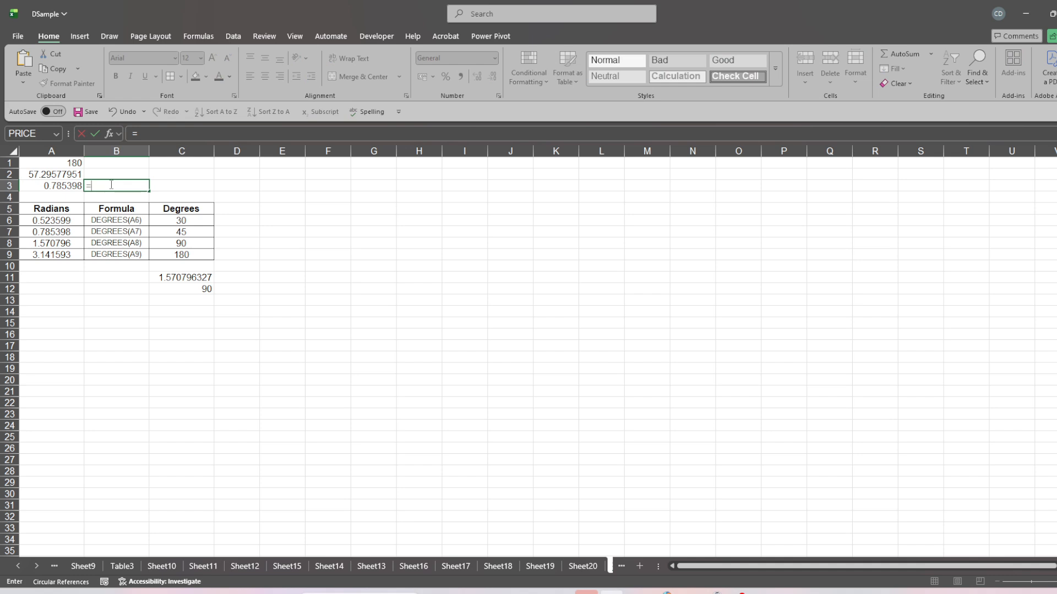
{"action": "type", "text": "De"}
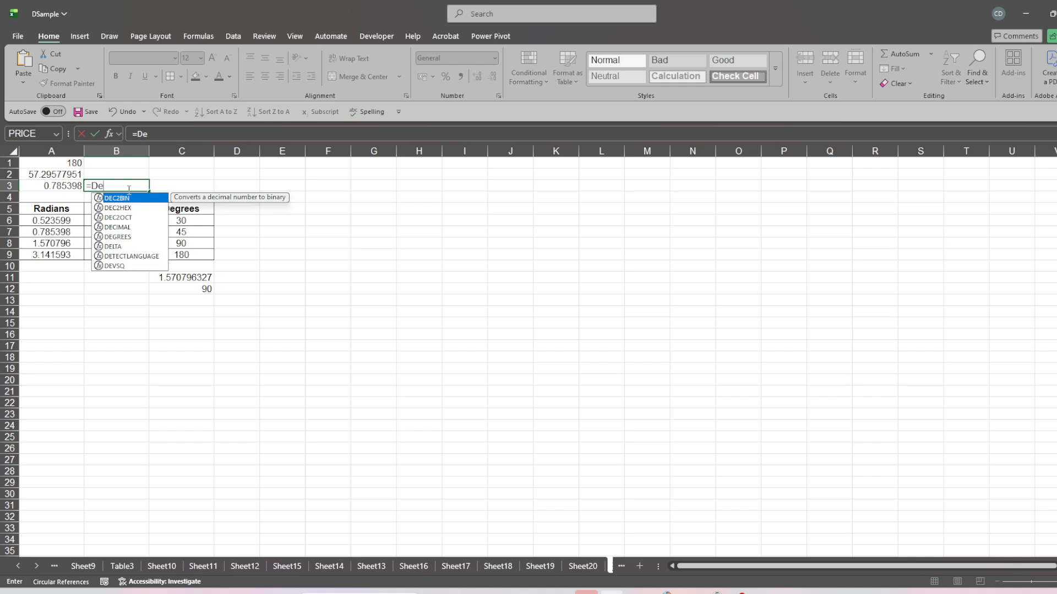
{"action": "type", "text": "f"}
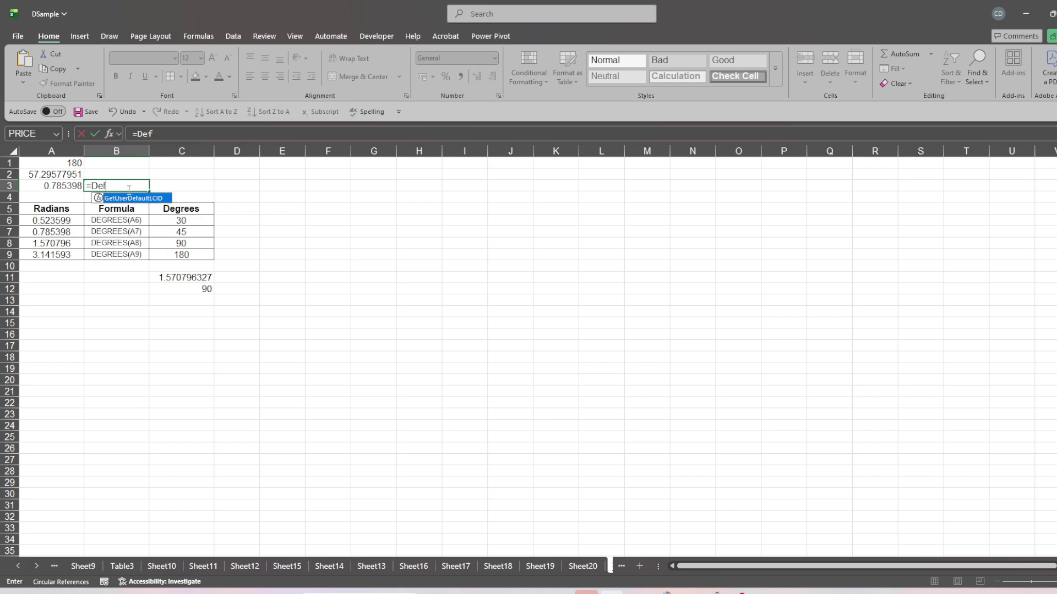
{"action": "key", "text": "BackSpace"}
{"action": "type", "text": "gre"}
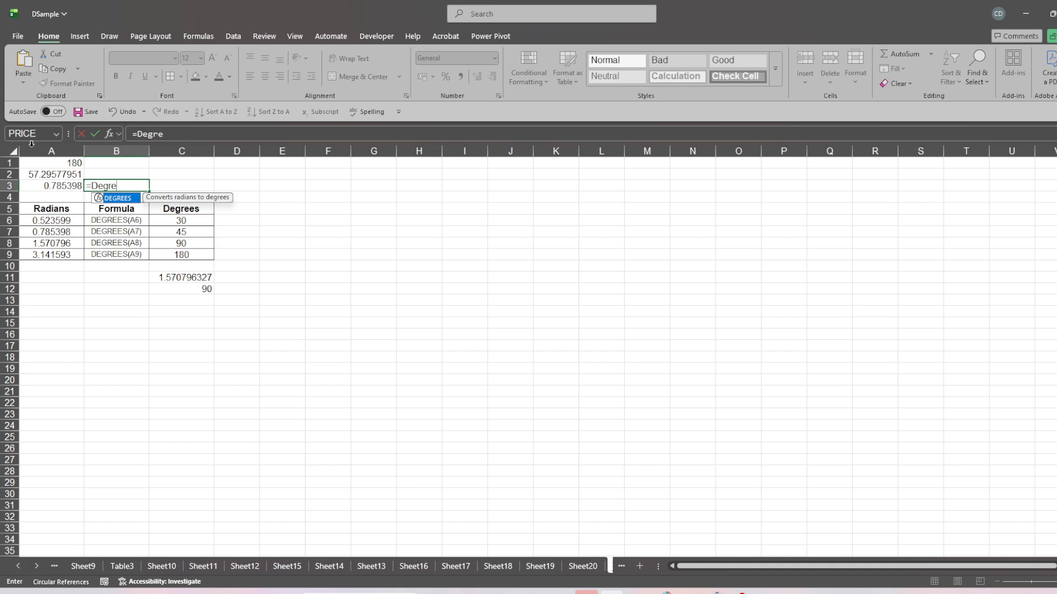
{"action": "double_click", "coordinate": [116, 200]}
{"action": "left_click", "coordinate": [69, 187]}
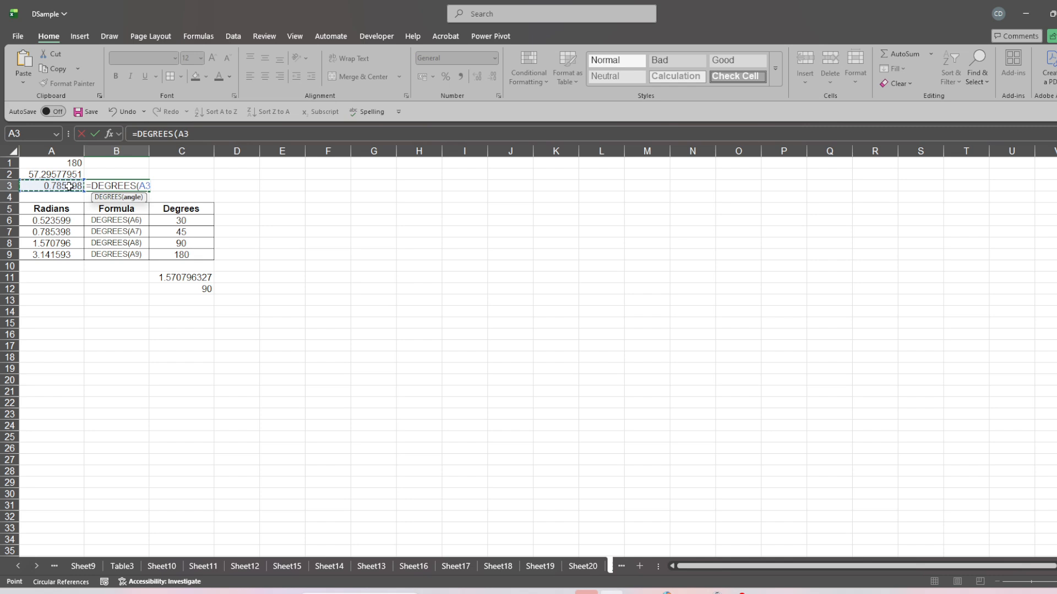
{"action": "type", "text": ")"}
{"action": "key", "text": "Return"}
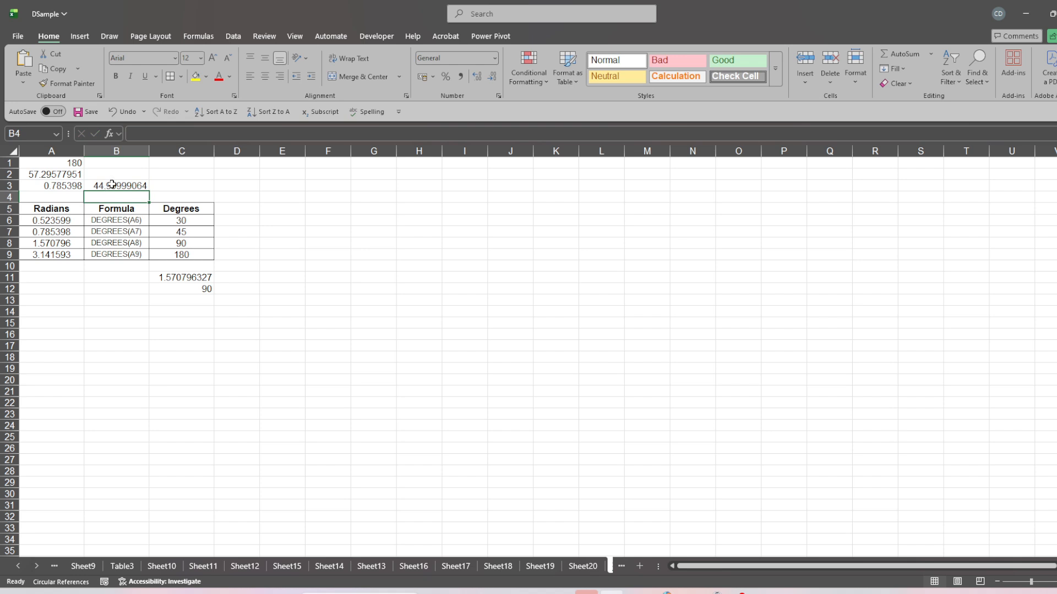
Increase the indent of the converted value in B3 and autofit the width of column B.
{"action": "left_click", "coordinate": [109, 186]}
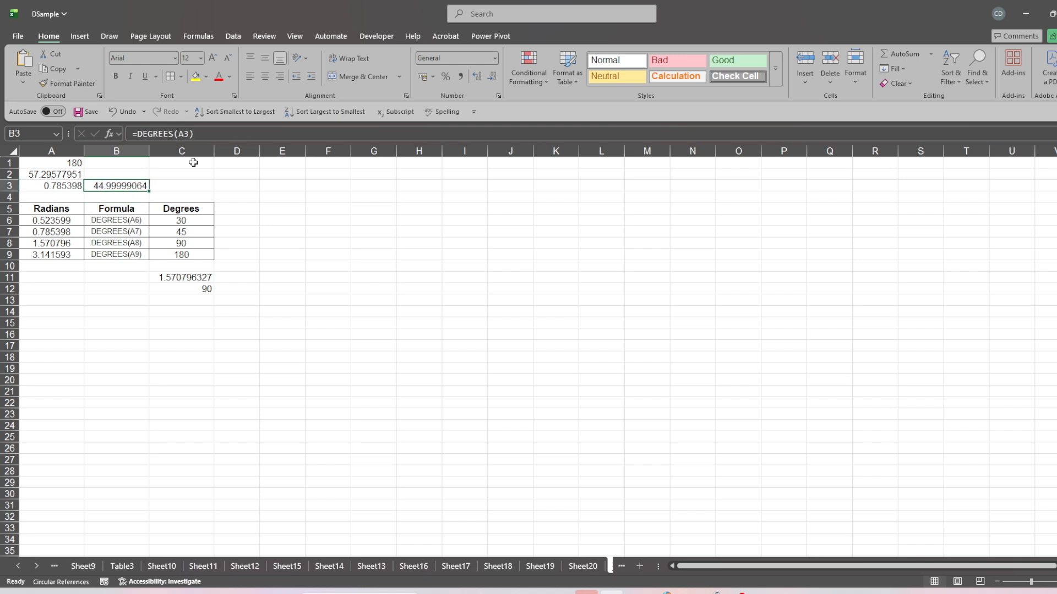
{"action": "left_click", "coordinate": [311, 77]}
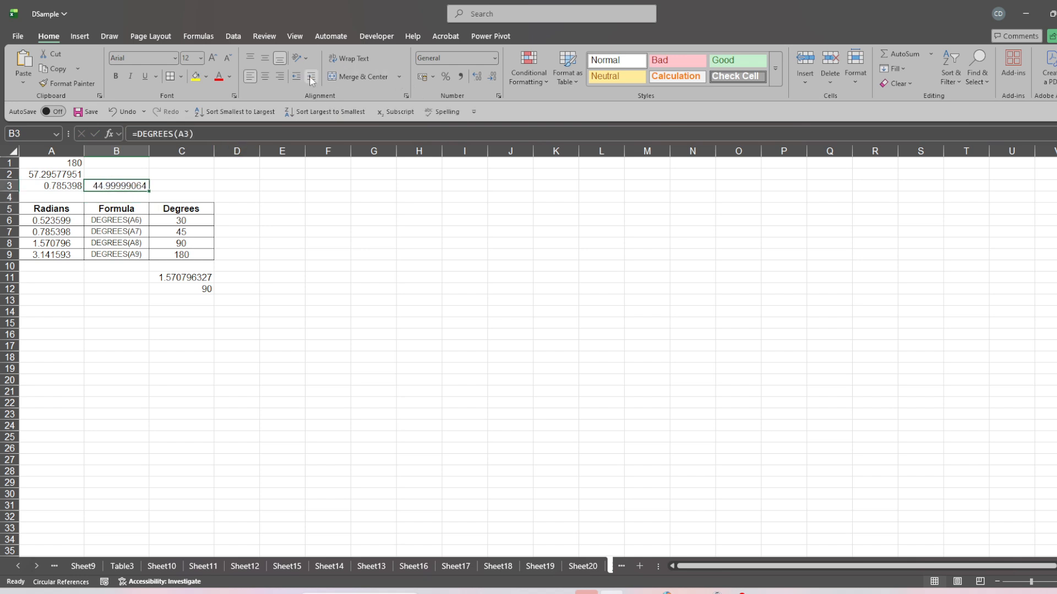
{"action": "left_click", "coordinate": [299, 78]}
{"action": "left_click", "coordinate": [312, 77]}
{"action": "left_click", "coordinate": [312, 77]}
{"action": "double_click", "coordinate": [150, 151]}
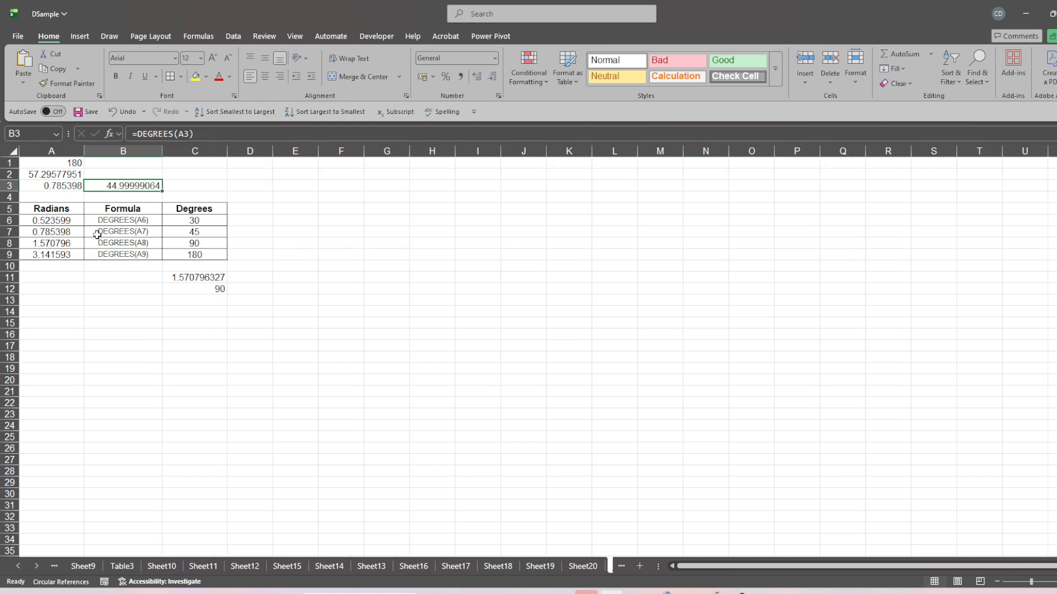
Examine the first row of the conversion table and the formulas in C11 and C12, leaving them as they are.
{"action": "left_click", "coordinate": [82, 226]}
{"action": "left_click", "coordinate": [131, 219]}
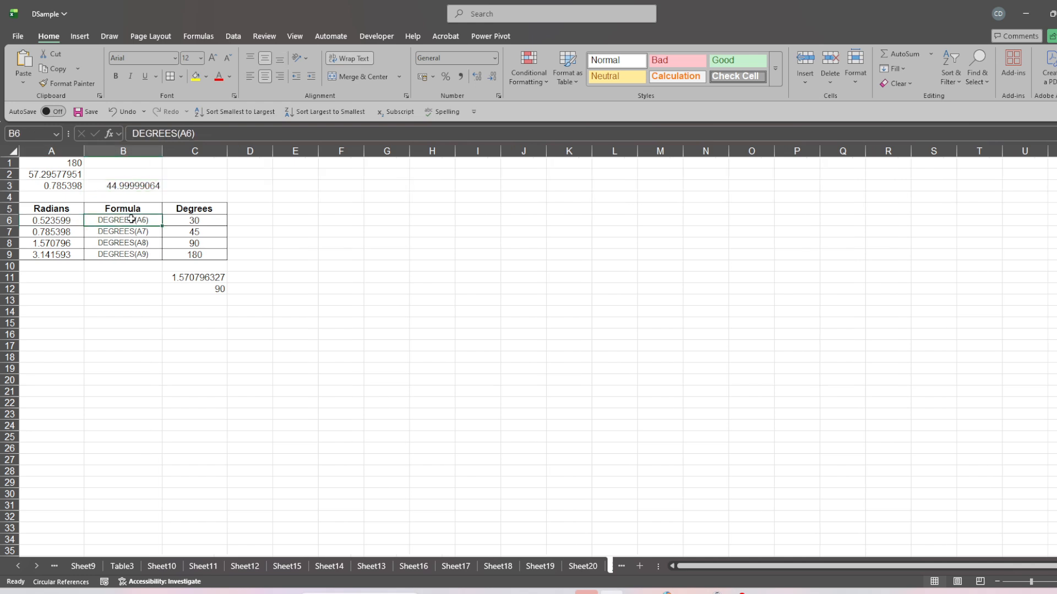
{"action": "left_click", "coordinate": [198, 222]}
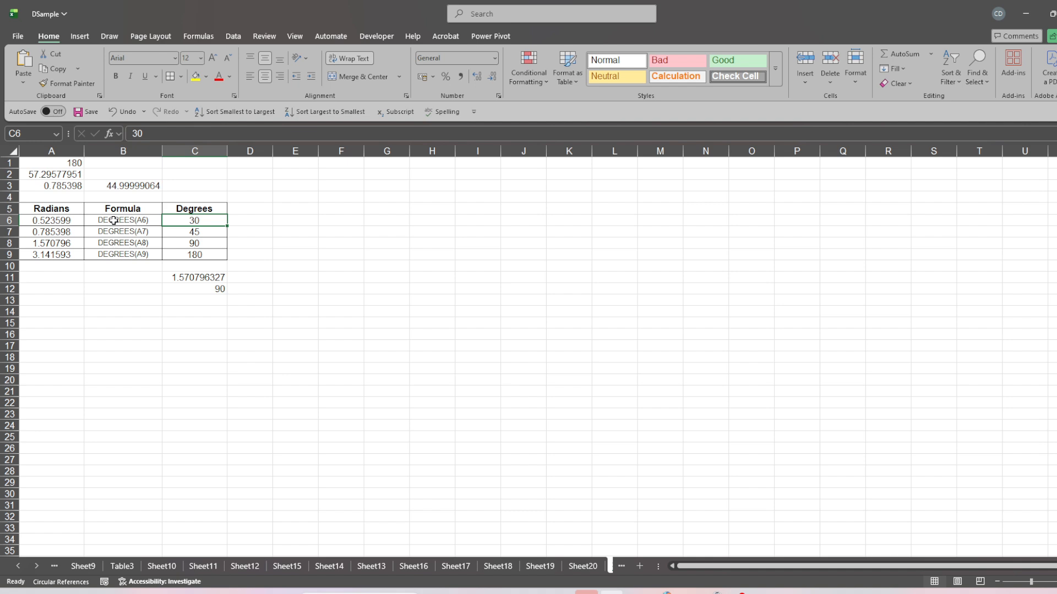
{"action": "left_click", "coordinate": [201, 278]}
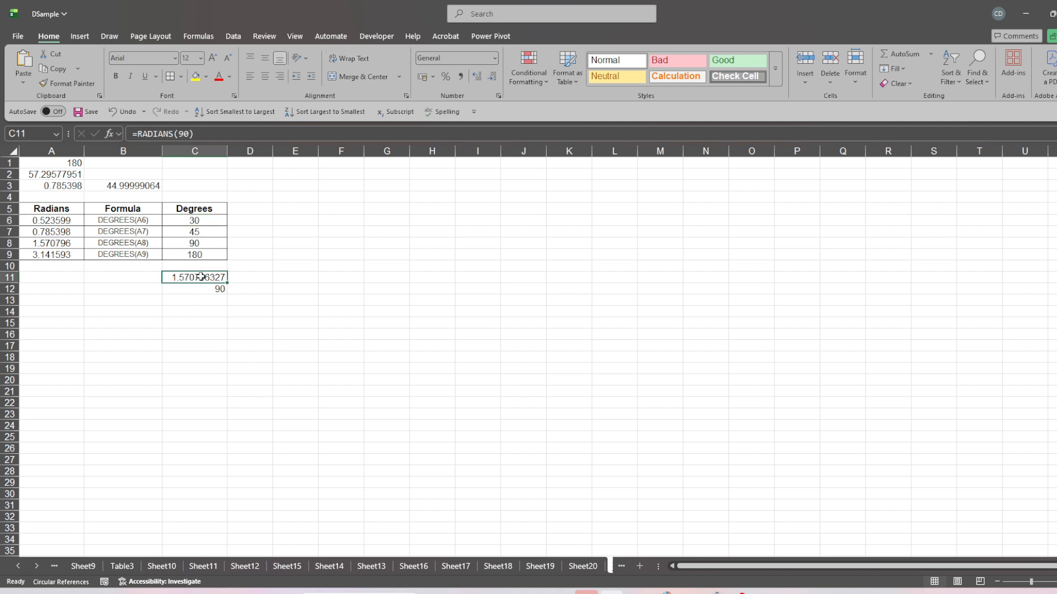
{"action": "left_click", "coordinate": [207, 138]}
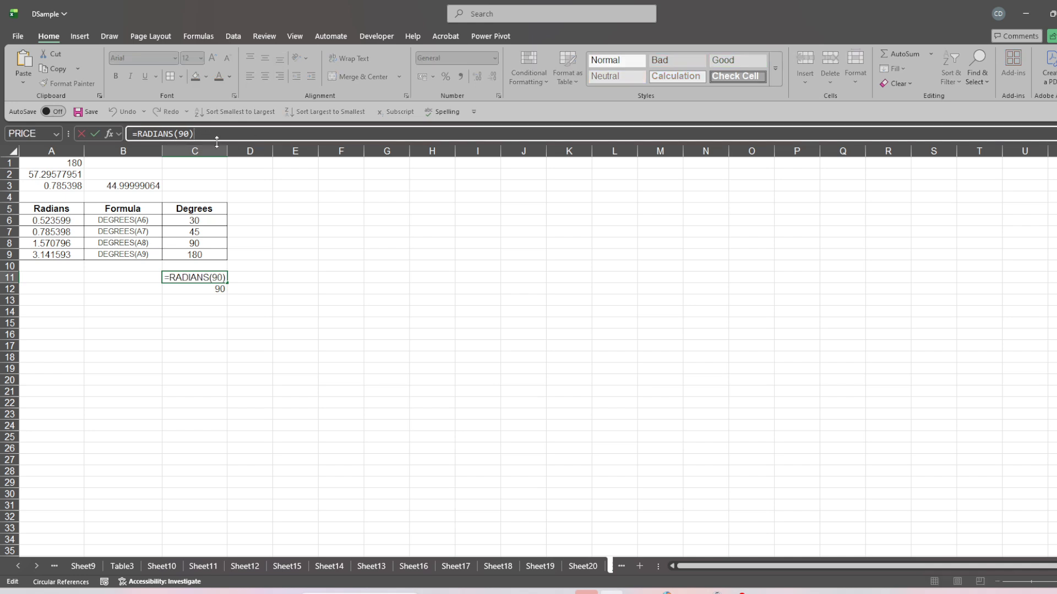
{"action": "key", "text": "Return"}
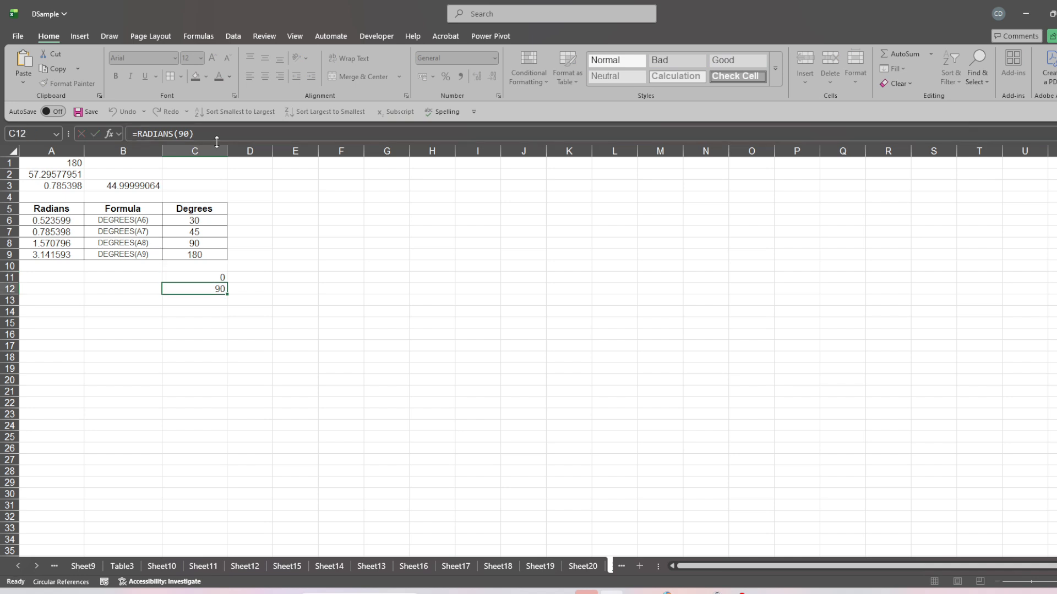
{"action": "left_click", "coordinate": [256, 134]}
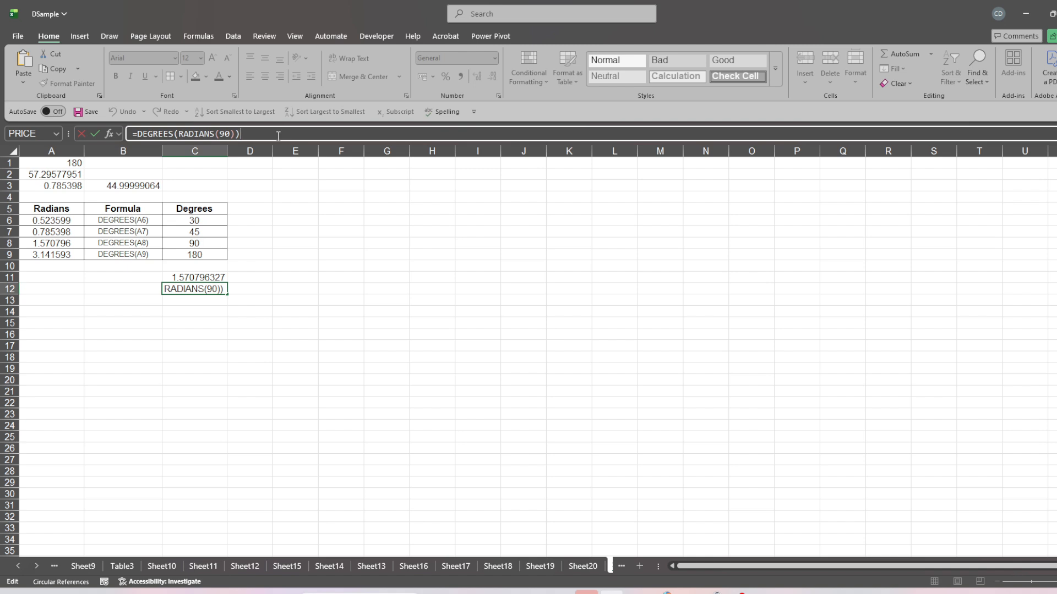
{"action": "key", "text": "Return"}
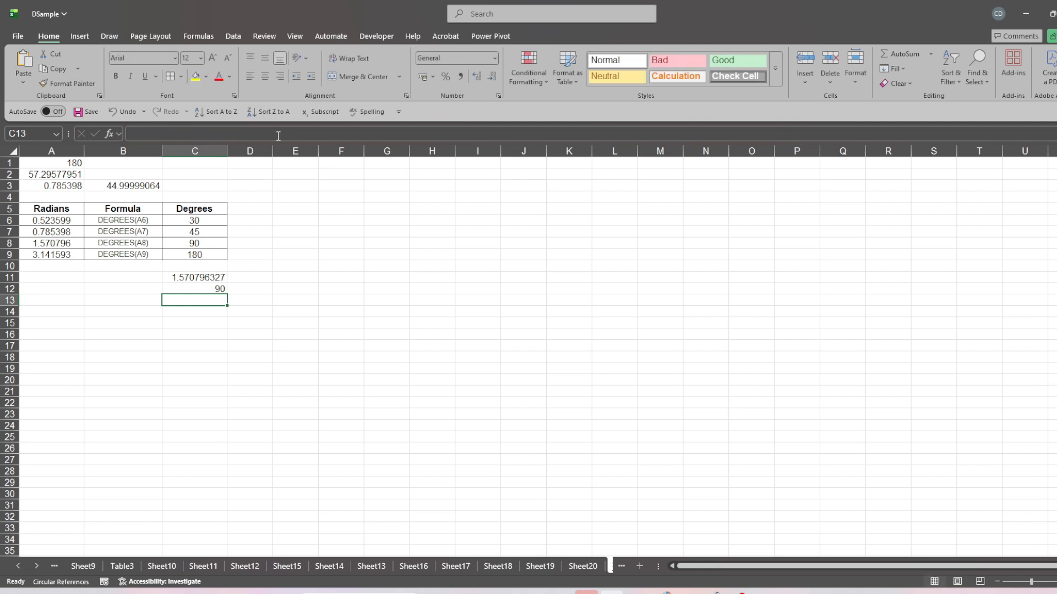